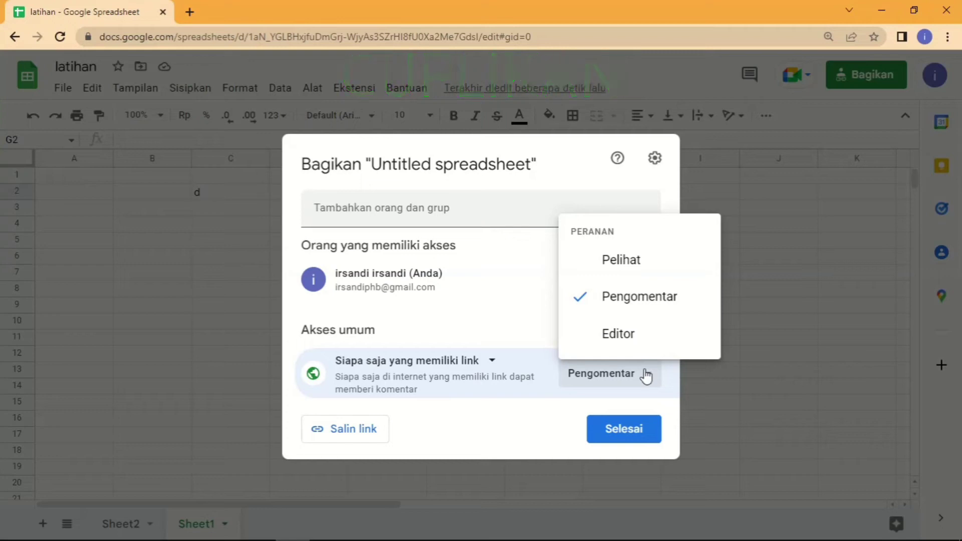
Step: Set the link-sharing role for latihan to Editor and recheck the role choices
click(616, 337)
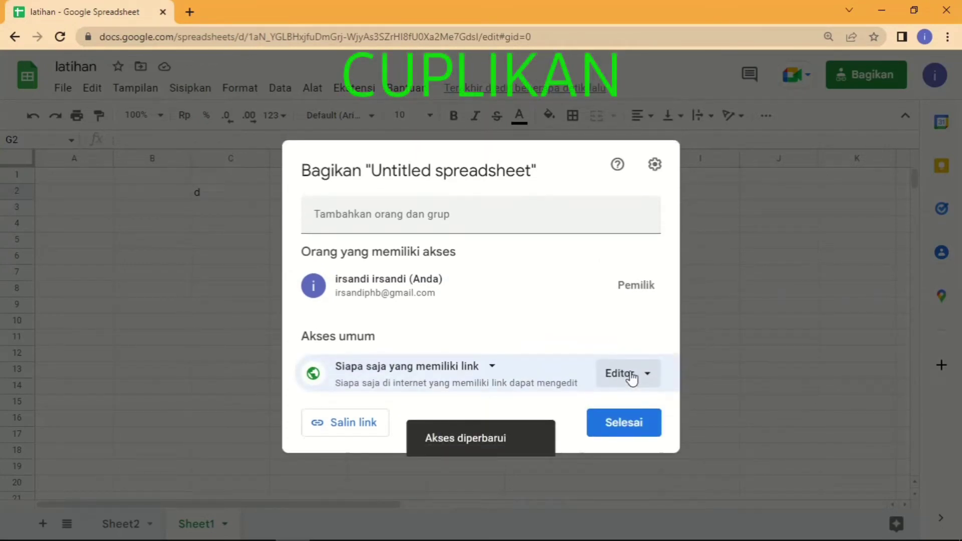
click(630, 377)
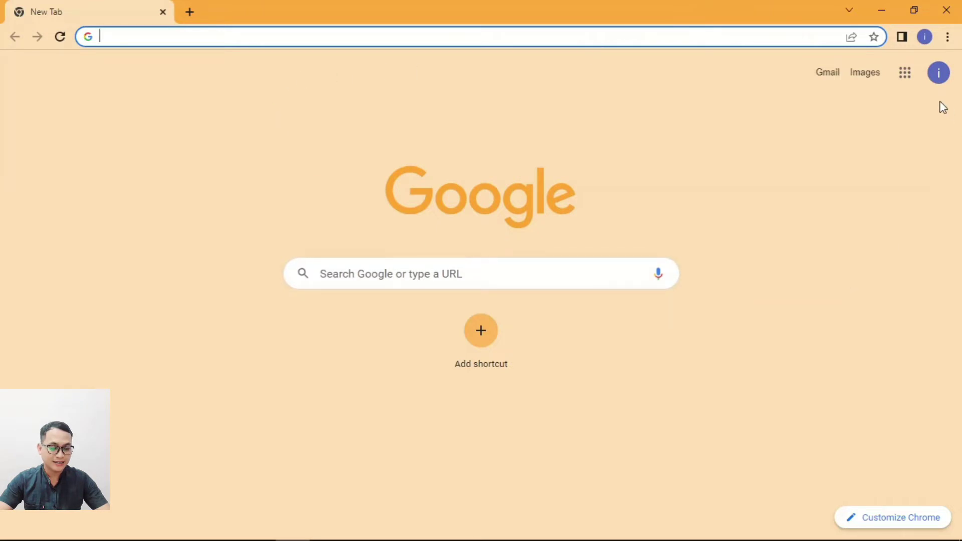
Step: Launch Google Sheets from the Google apps grid in Chrome
click(909, 81)
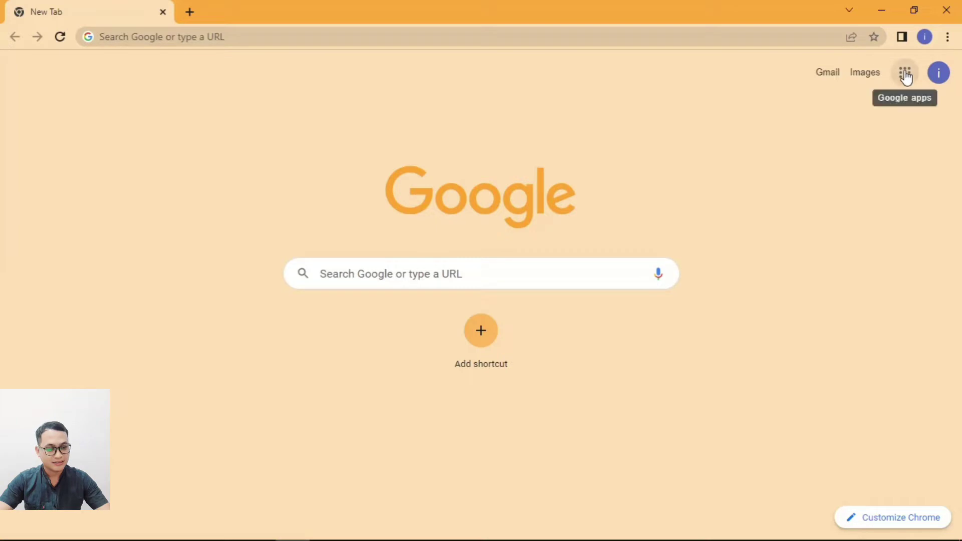
click(905, 75)
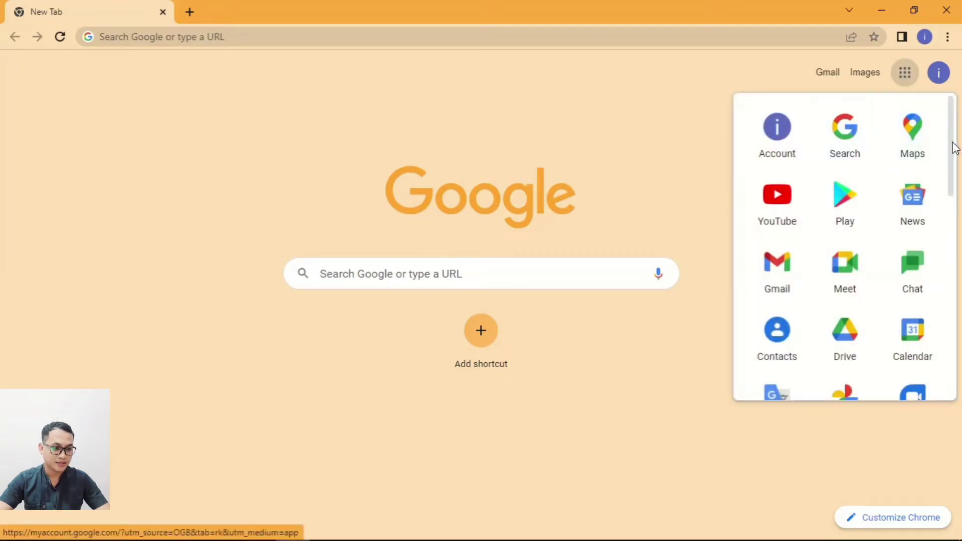
drag(954, 148, 956, 243)
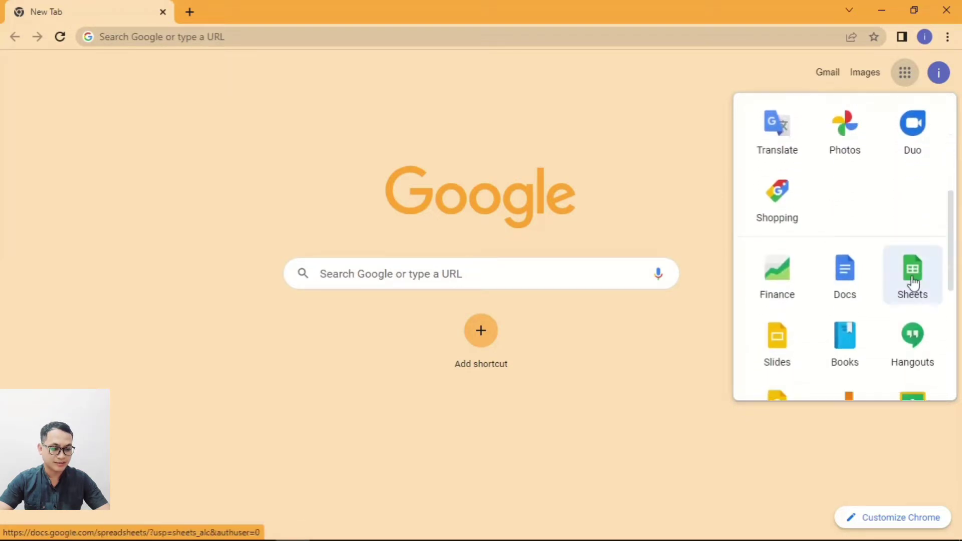
click(912, 284)
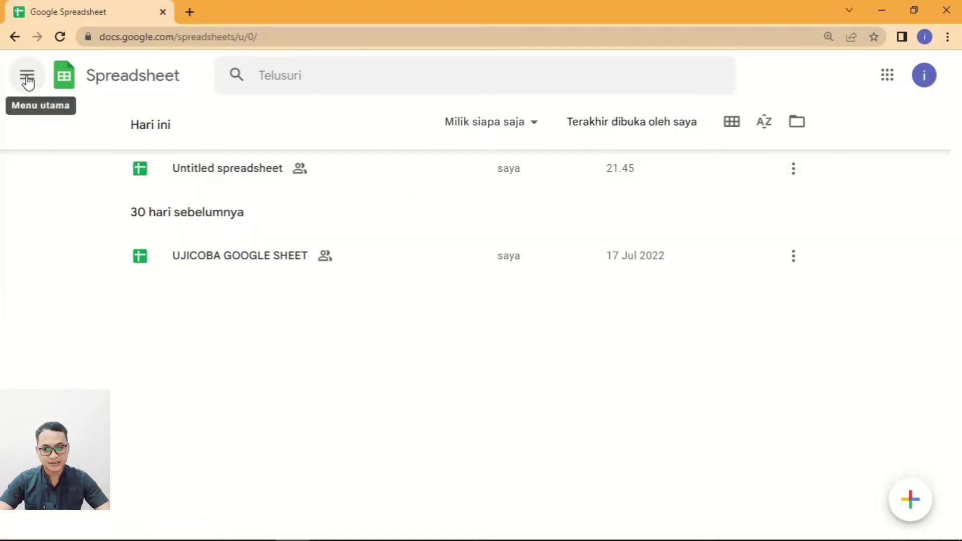
click(28, 81)
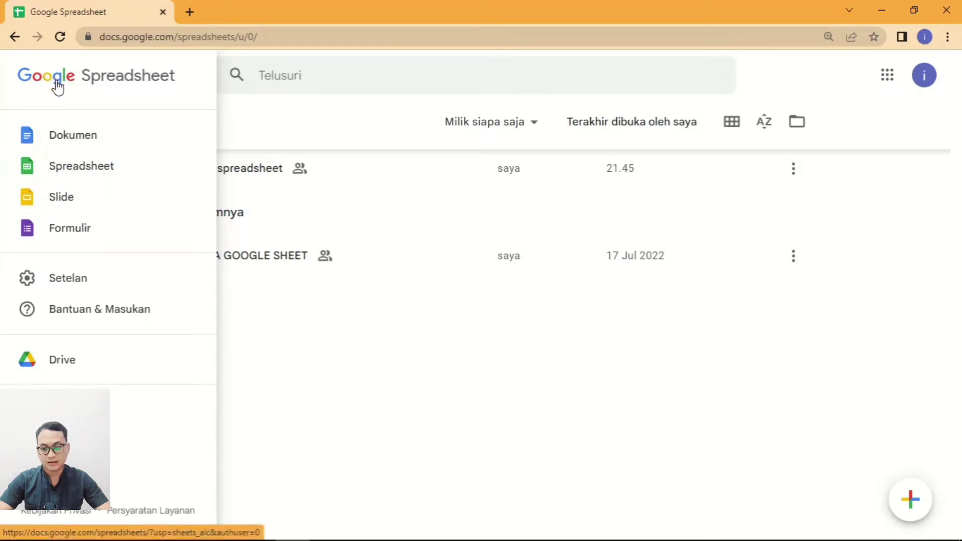
click(299, 120)
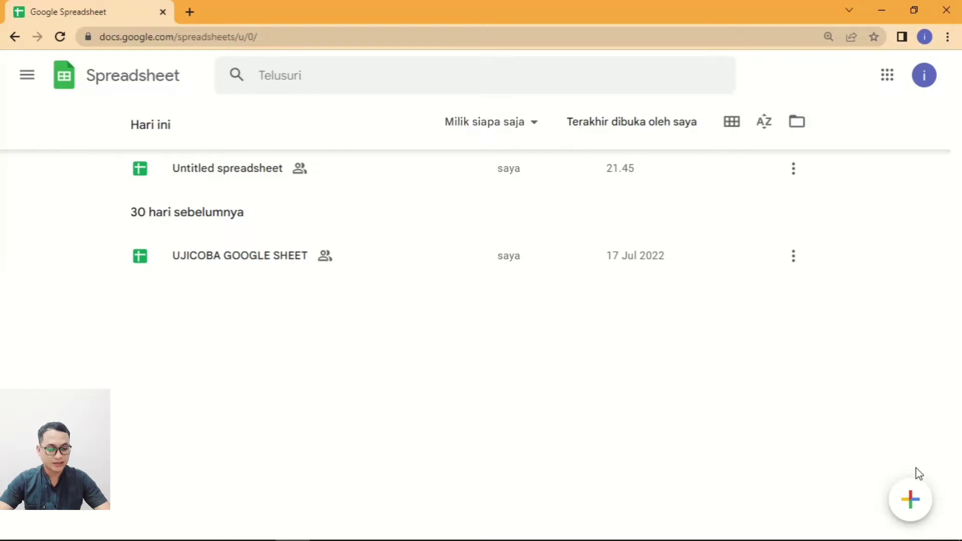
Step: Create a blank spreadsheet and select cell B3
click(912, 500)
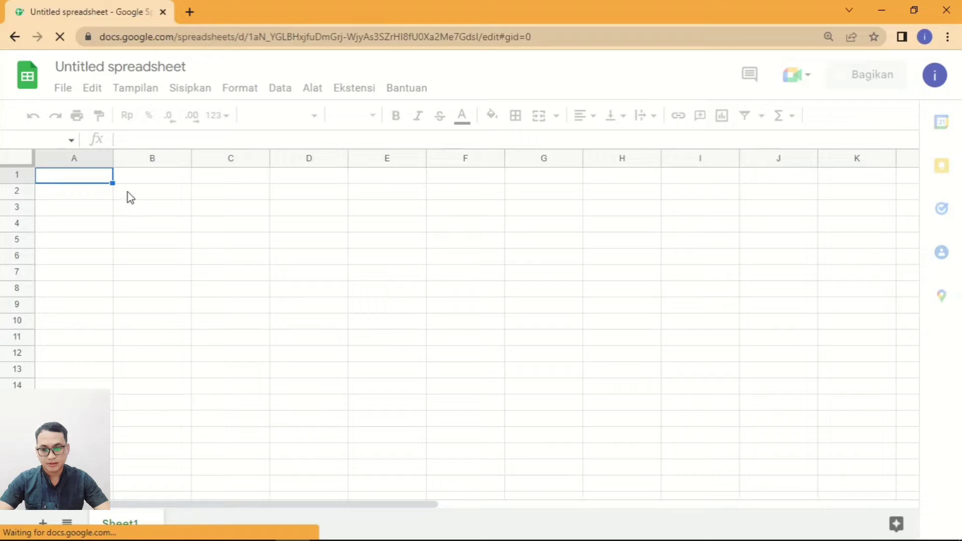
click(185, 202)
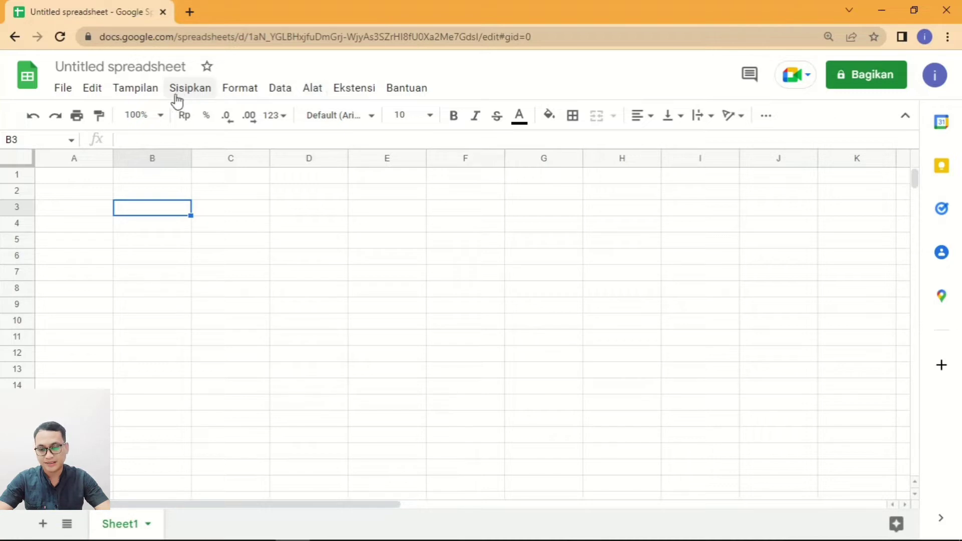
click(54, 180)
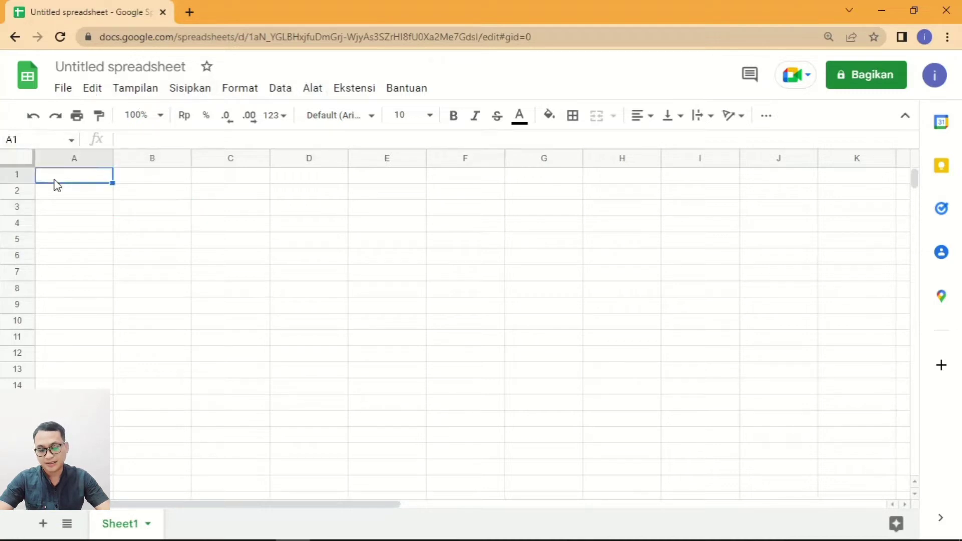
click(72, 159)
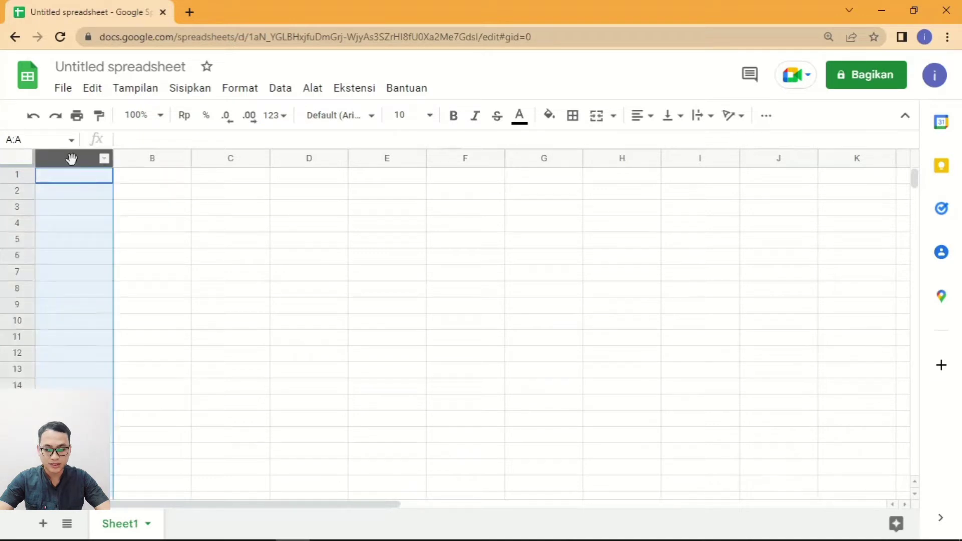
click(16, 175)
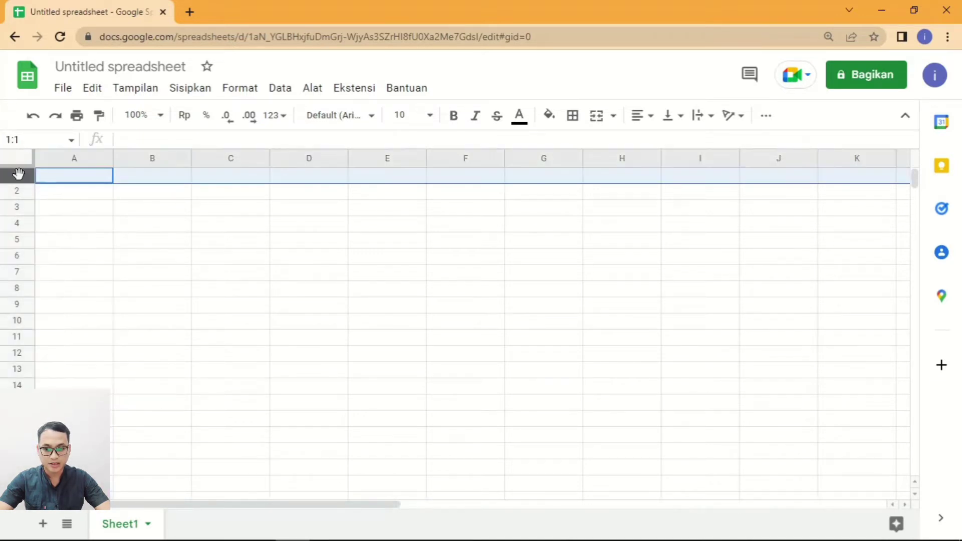
click(147, 200)
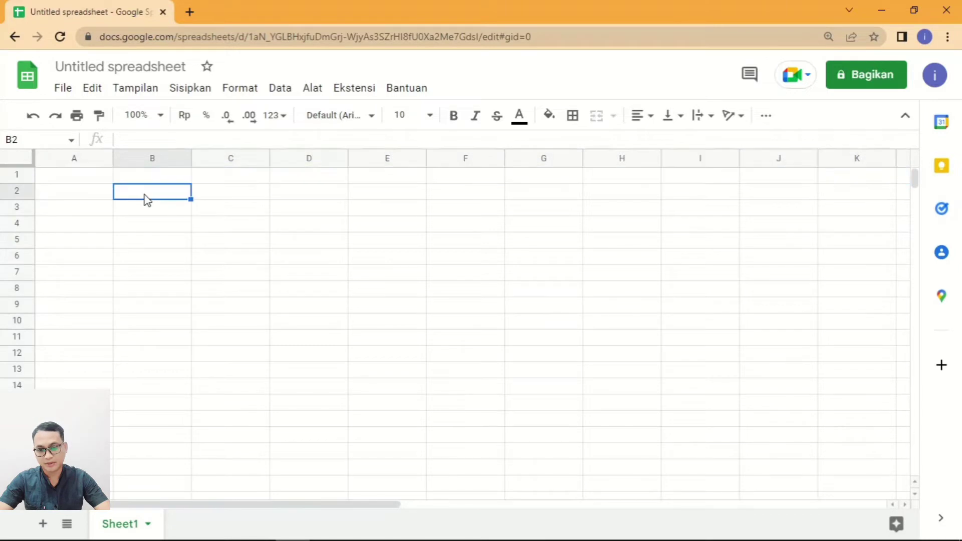
Step: Browse the spreadsheet menus, starting with File
click(63, 90)
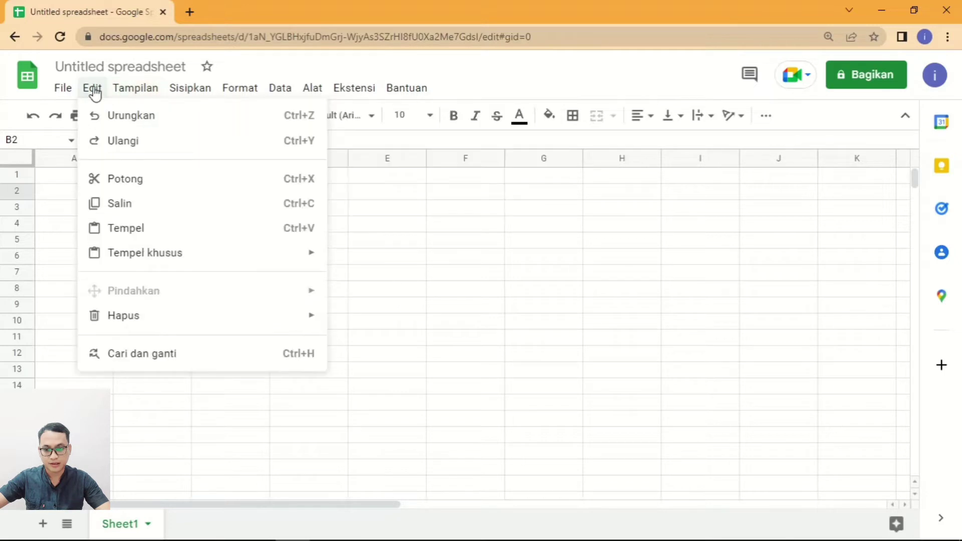
mouse_move(92, 88)
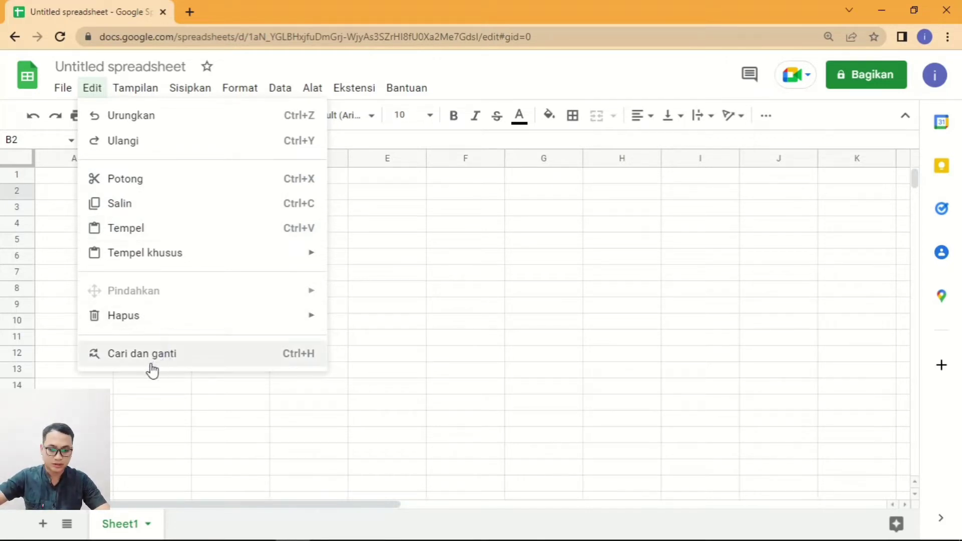
Step: Browse the Tampilan (View) and Sisipkan (Insert) menus
click(136, 93)
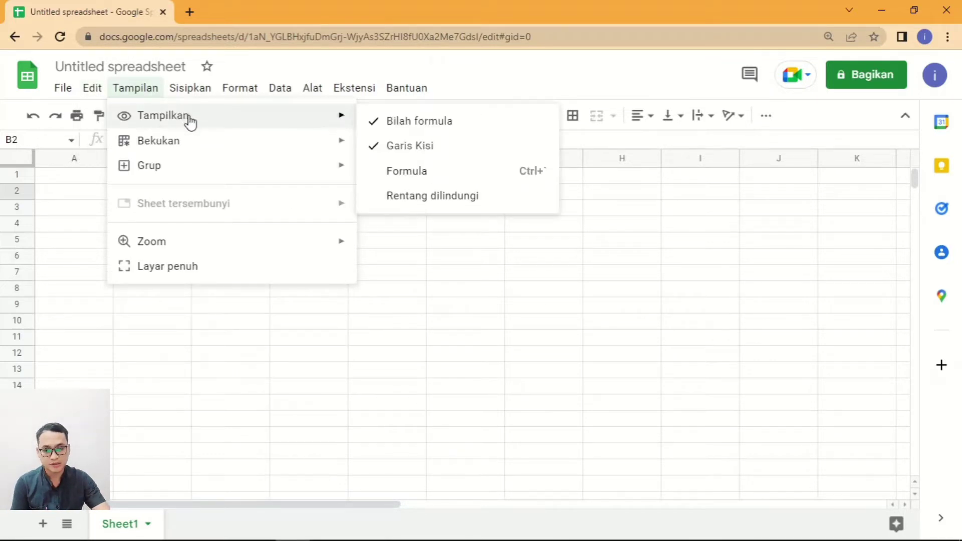
mouse_move(158, 140)
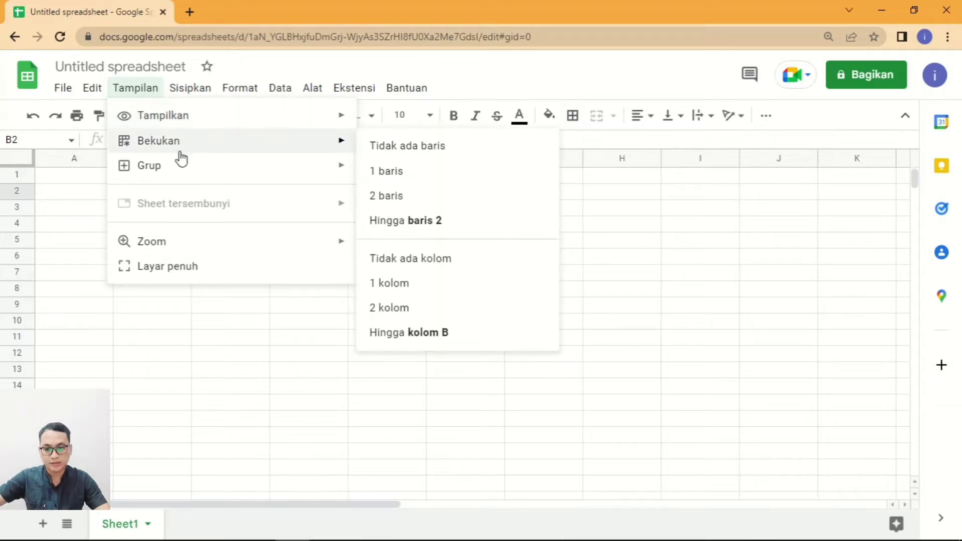
click(185, 91)
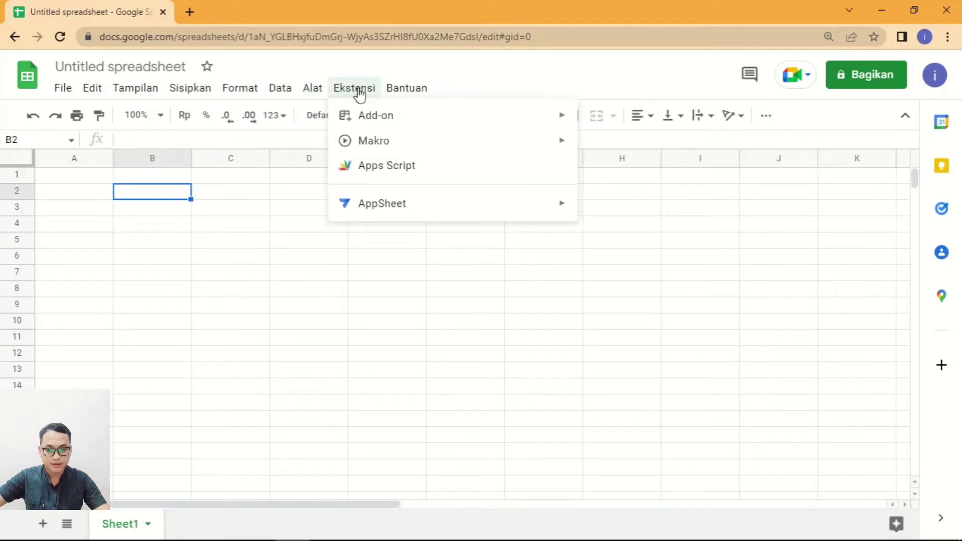
mouse_move(406, 88)
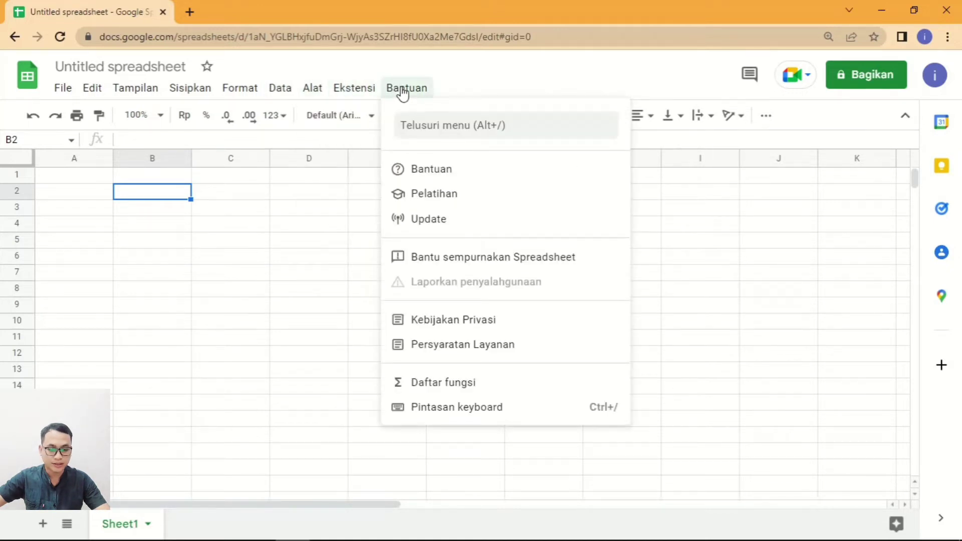
click(424, 120)
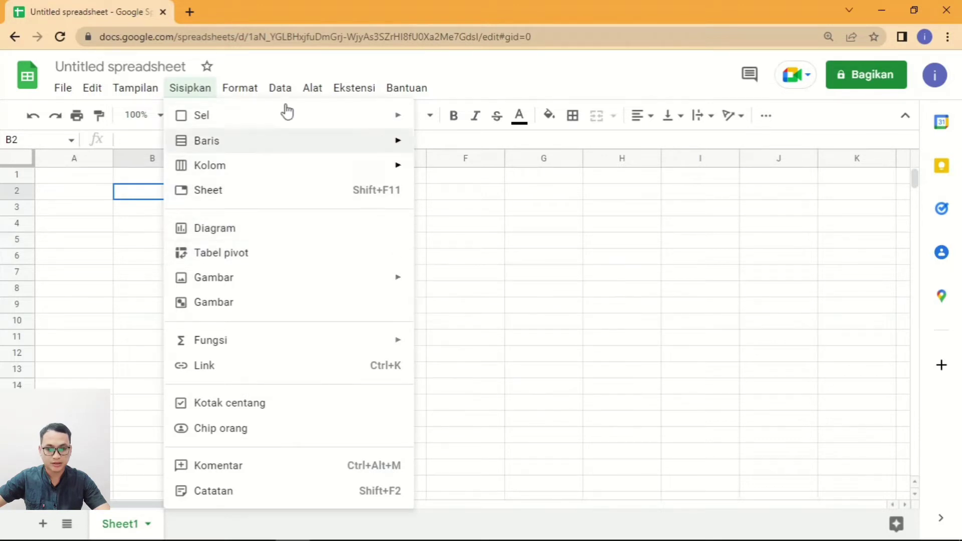
click(423, 118)
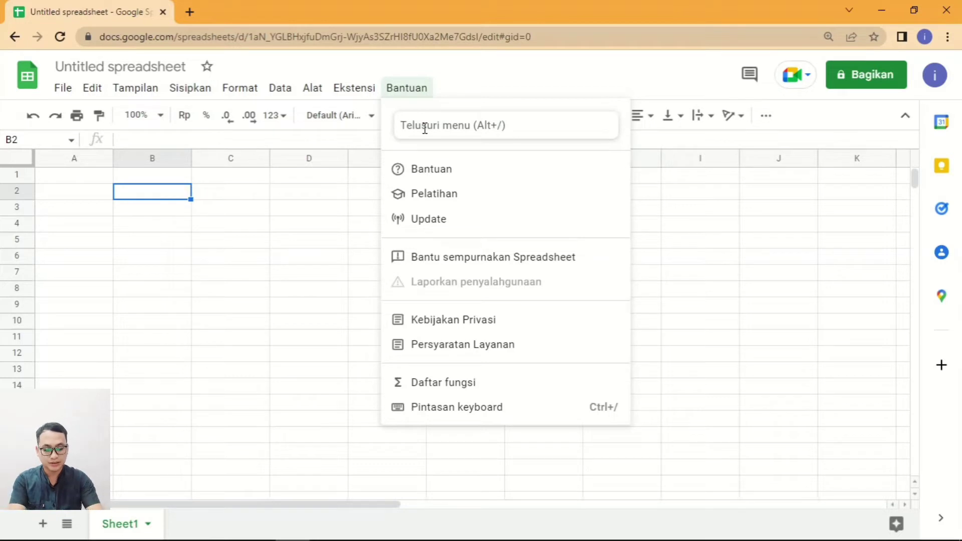
text(p)
key(BackSpace)
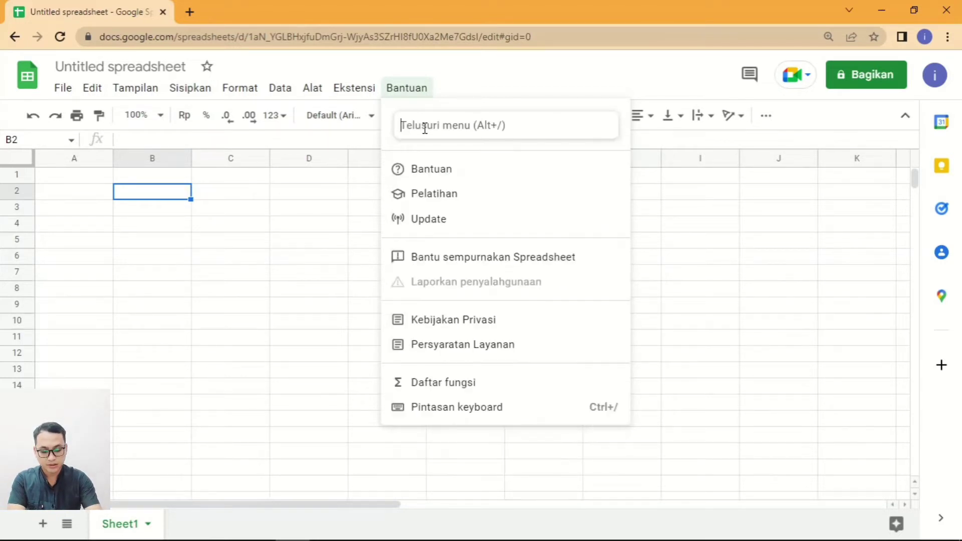
text(dia)
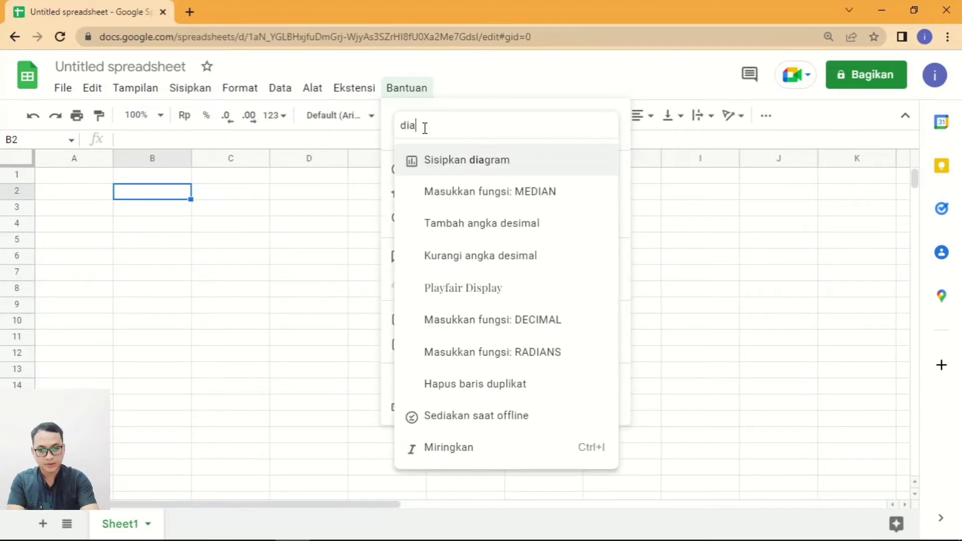
text(g)
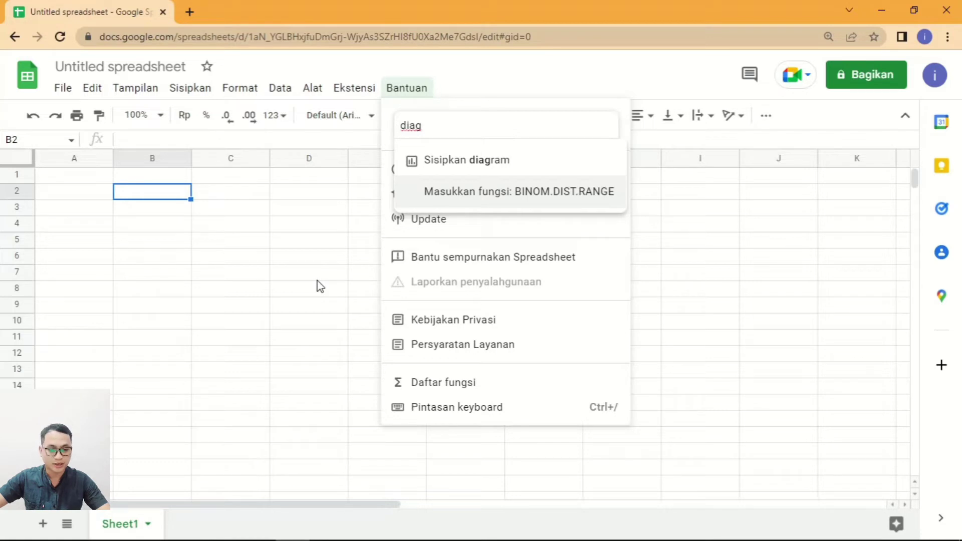
click(333, 277)
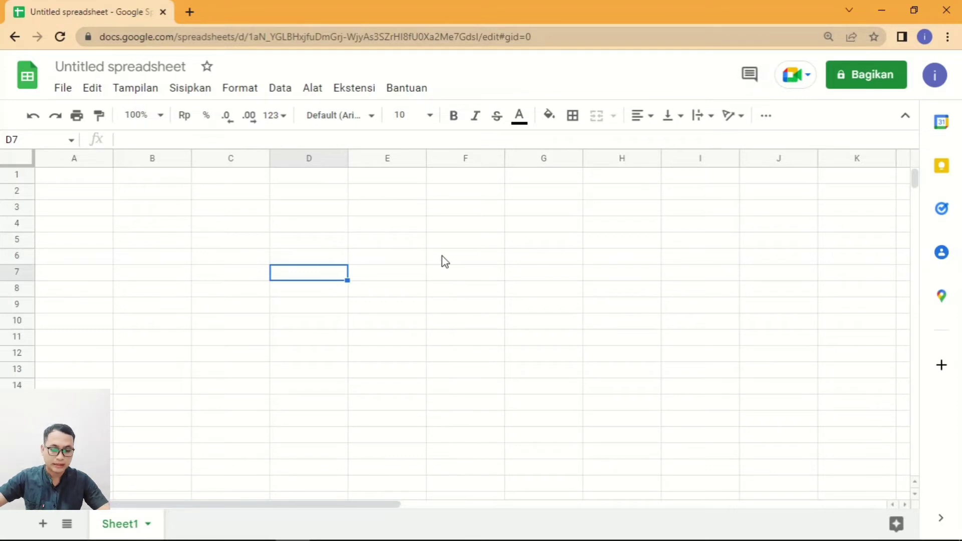
click(463, 239)
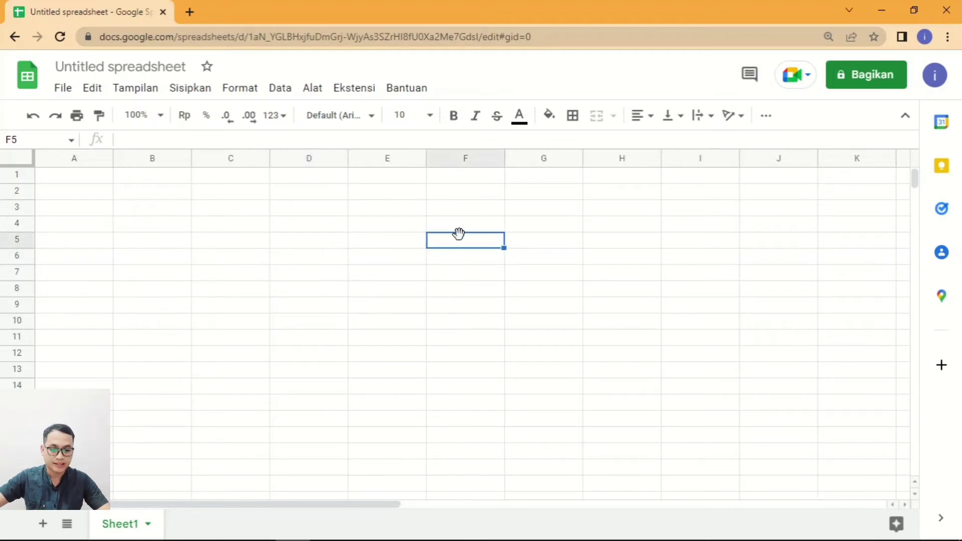
click(400, 213)
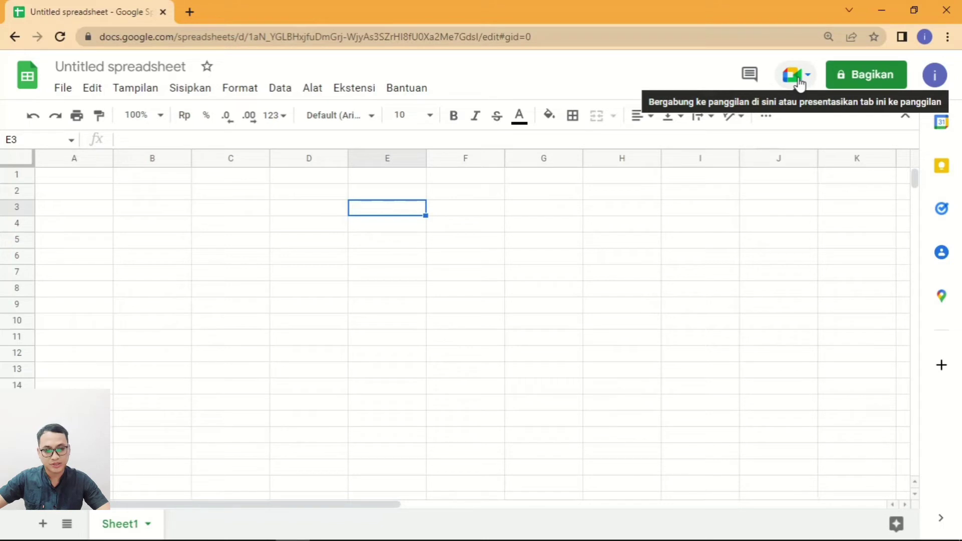
click(728, 223)
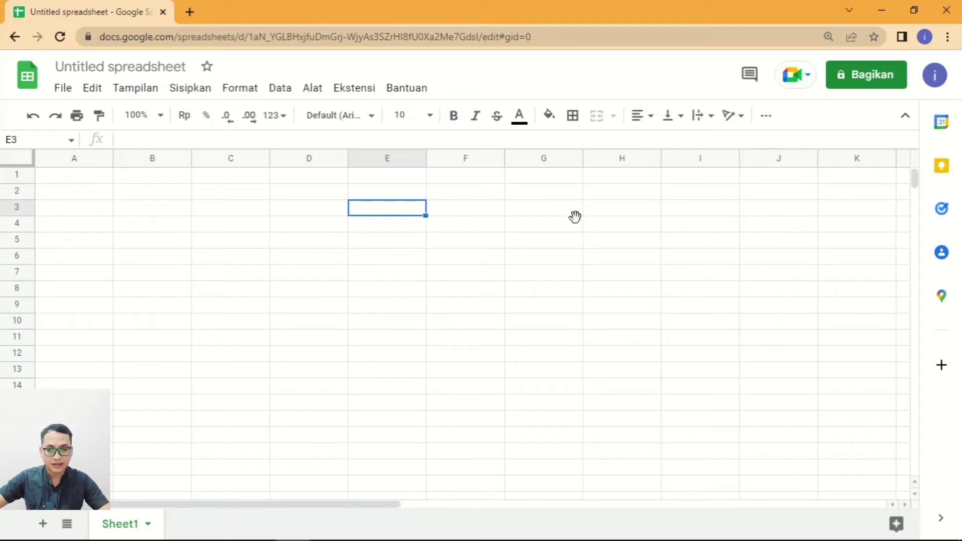
click(132, 227)
click(76, 191)
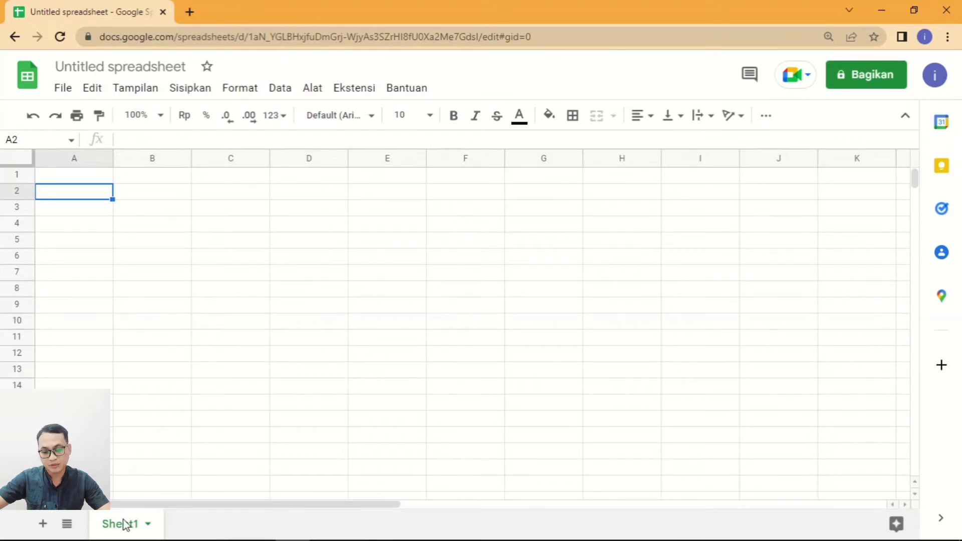
Step: Add Sheet2 and move Sheet1 one place to the right of it
click(44, 524)
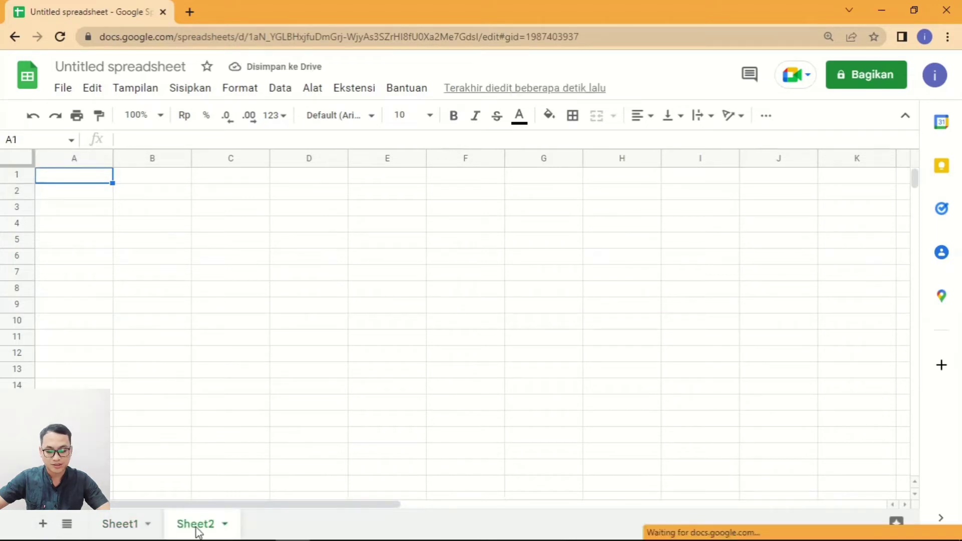
click(128, 530)
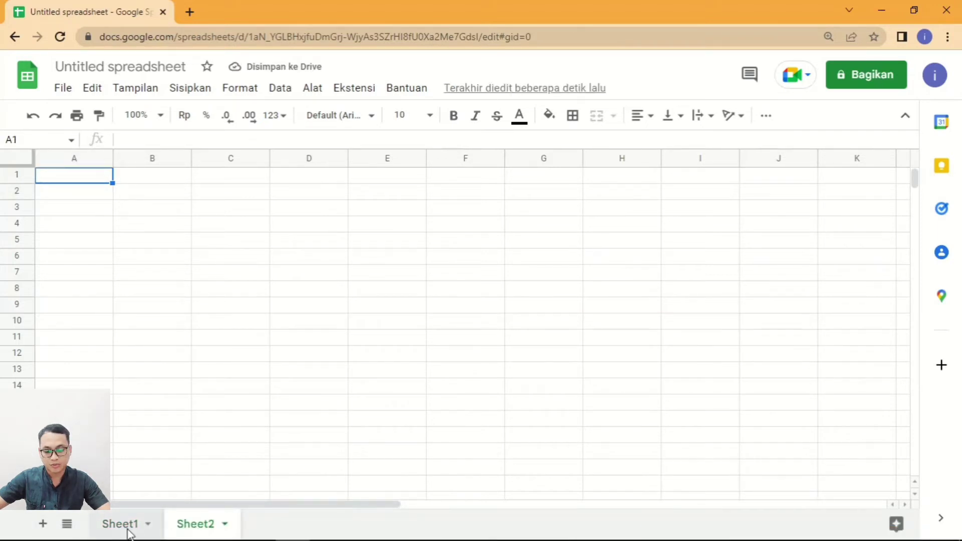
right_click(128, 530)
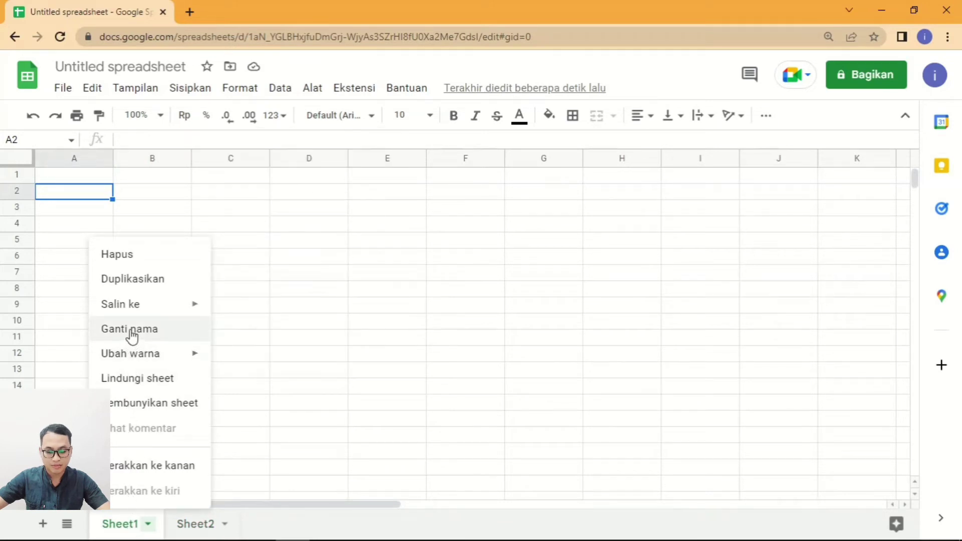
click(142, 476)
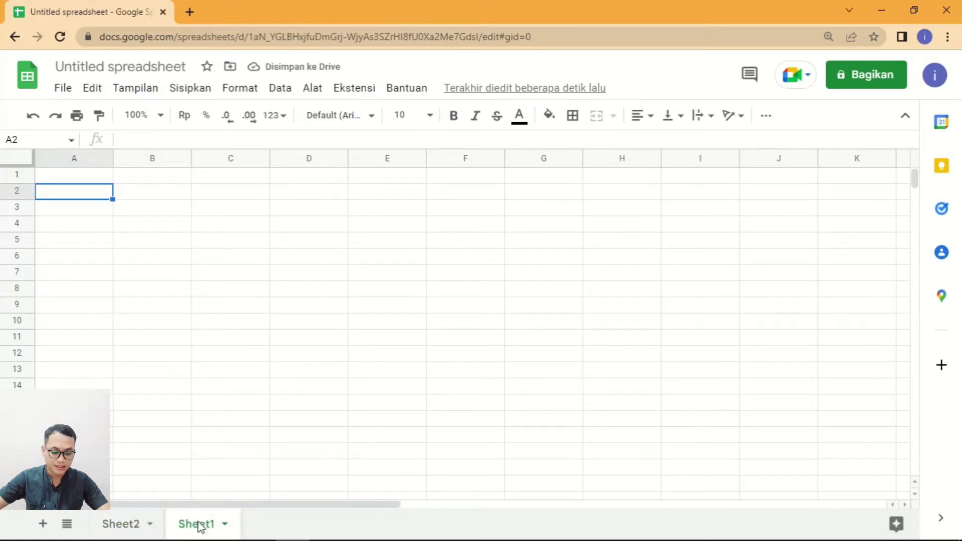
Step: Enter the letter 'd' in cell C2 of Sheet1
click(248, 323)
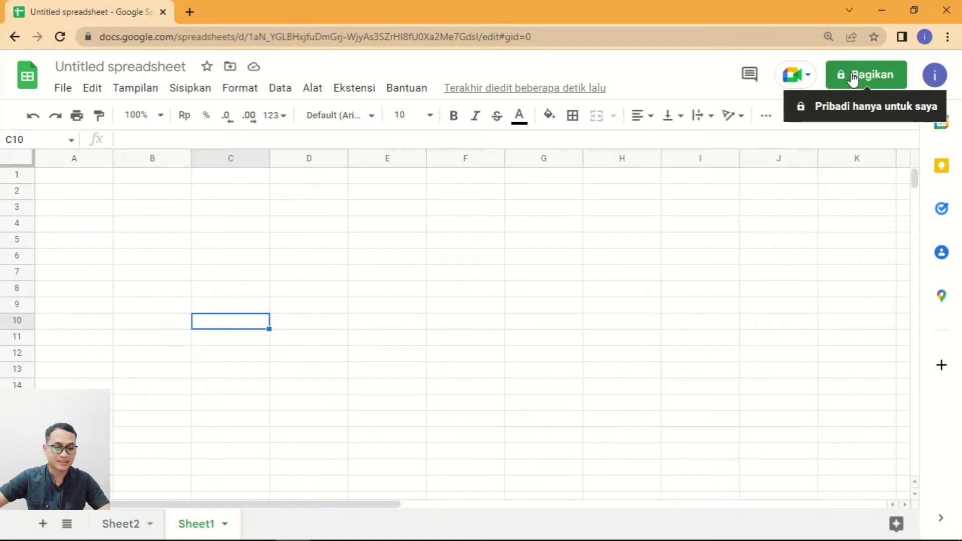
click(259, 201)
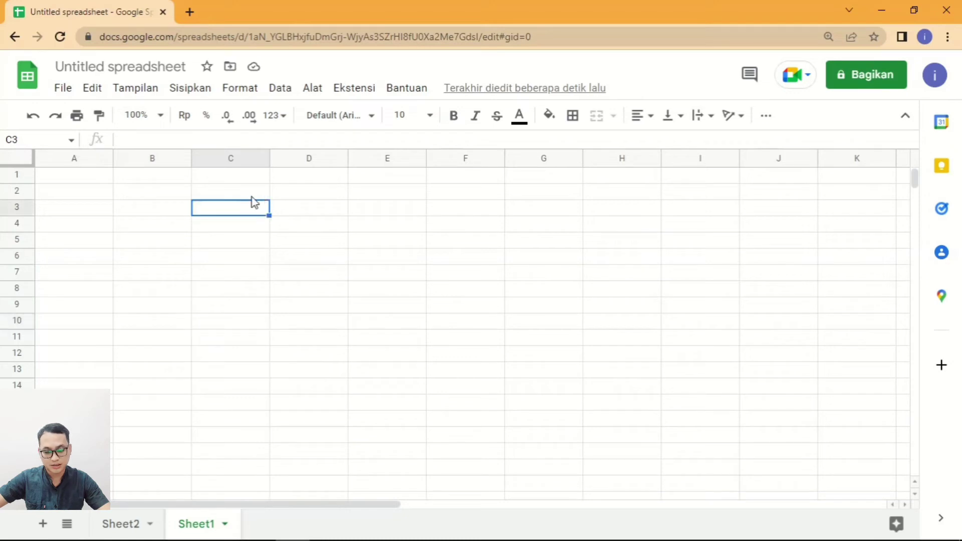
click(248, 195)
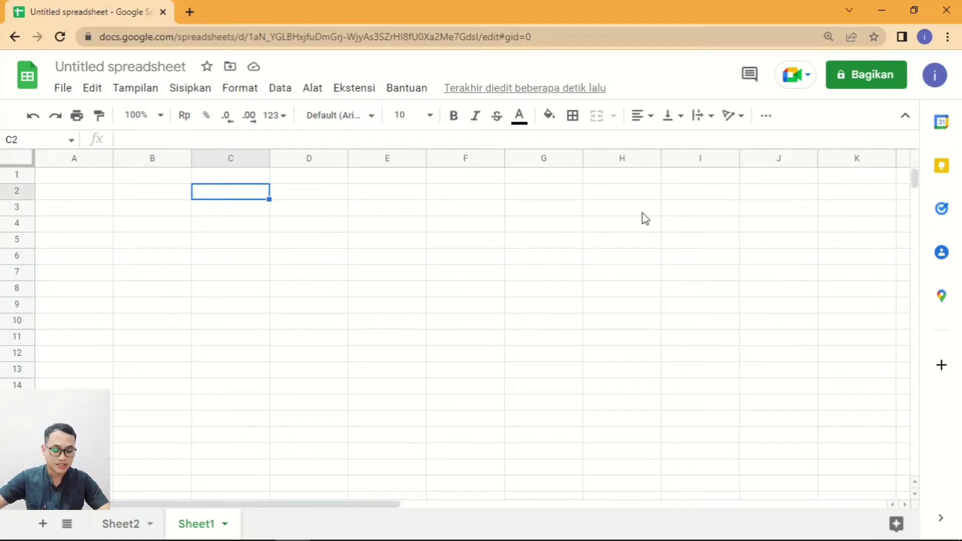
text(d)
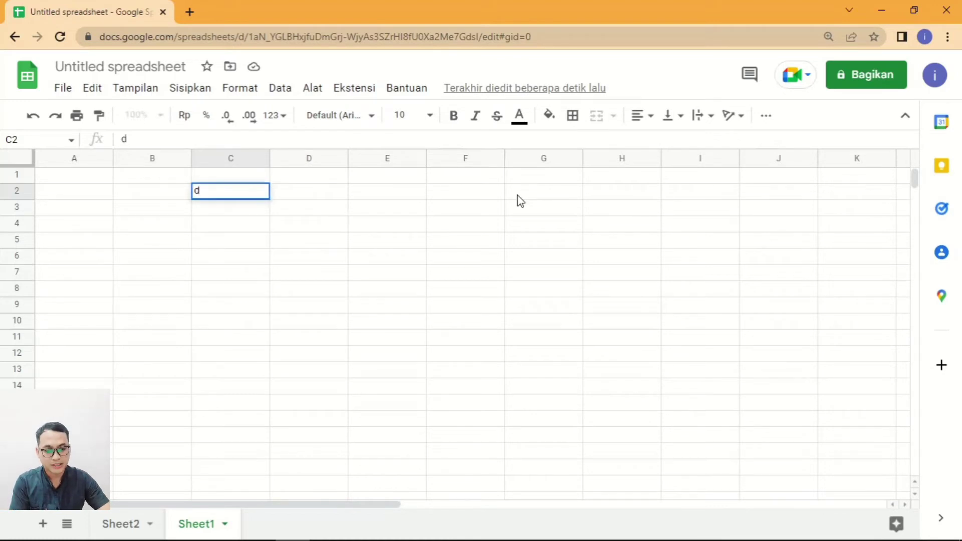
click(519, 198)
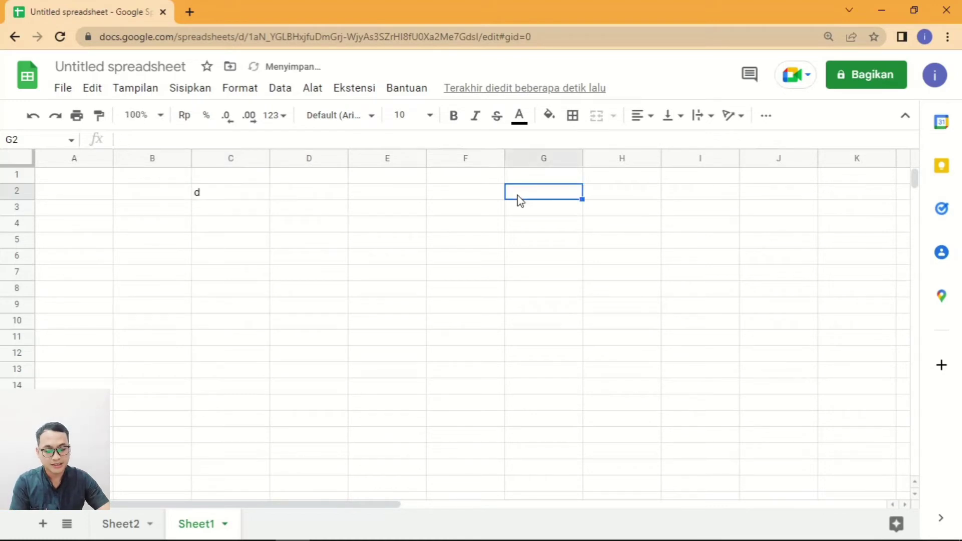
Step: Name the spreadsheet 'latihan' in the prompt shown before sharing
click(861, 75)
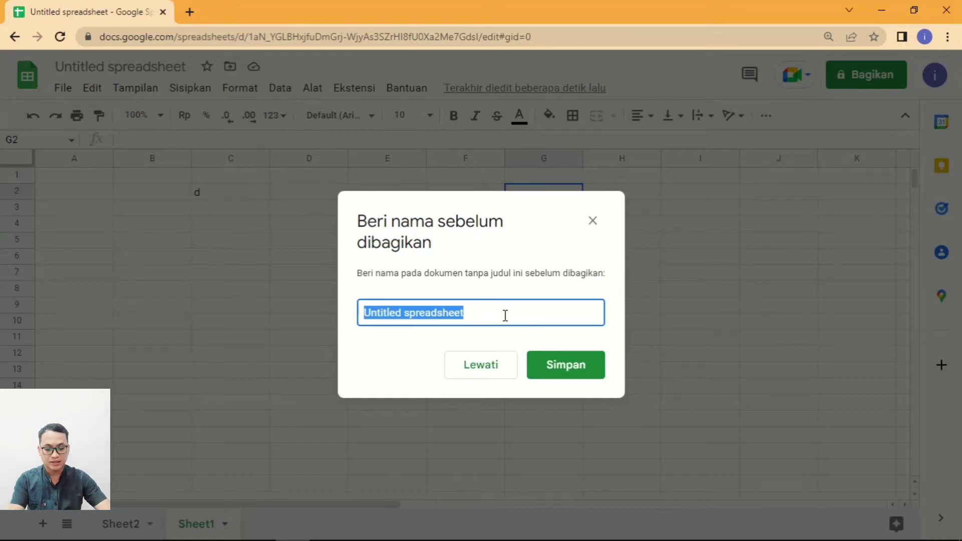
text(latihan)
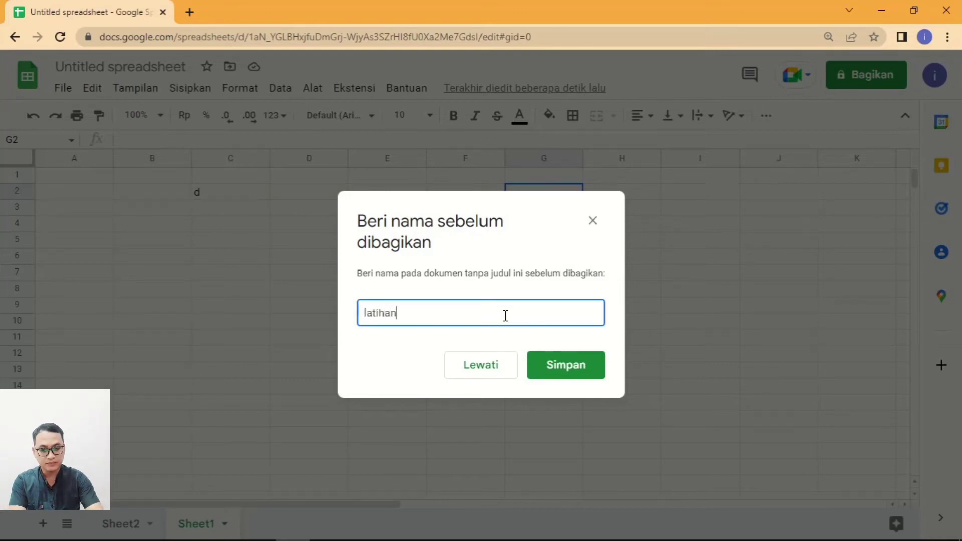
click(560, 361)
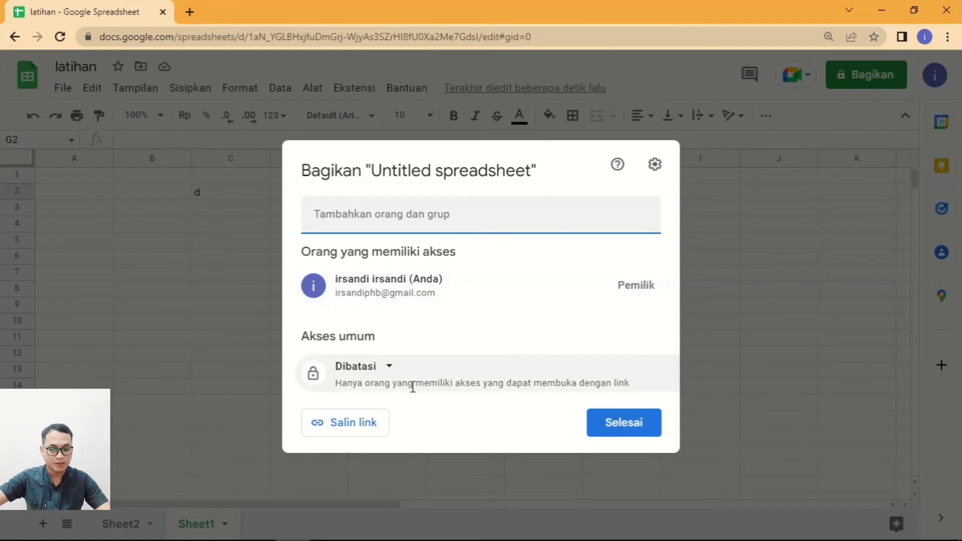
Step: Change general access from Restricted to anyone with the link, trying the Commenter role
click(388, 373)
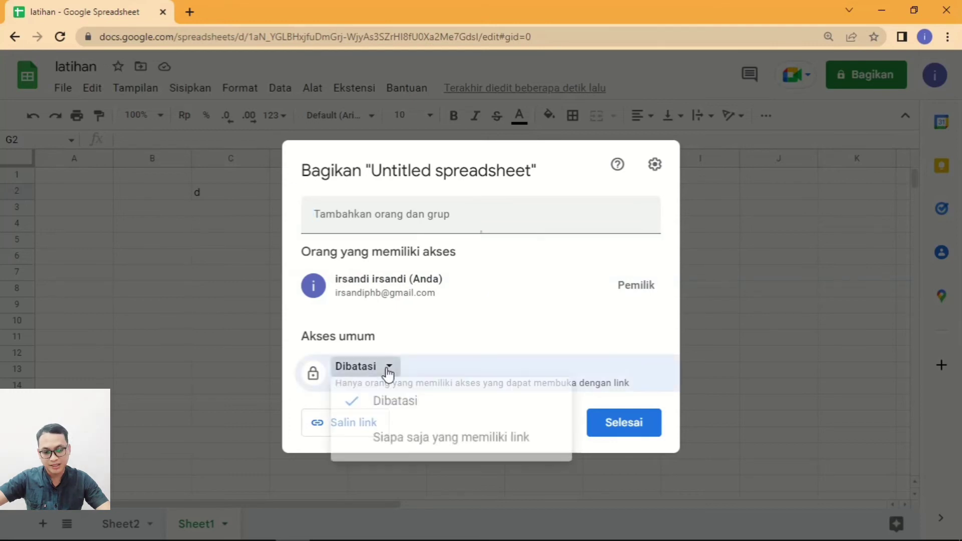
click(393, 439)
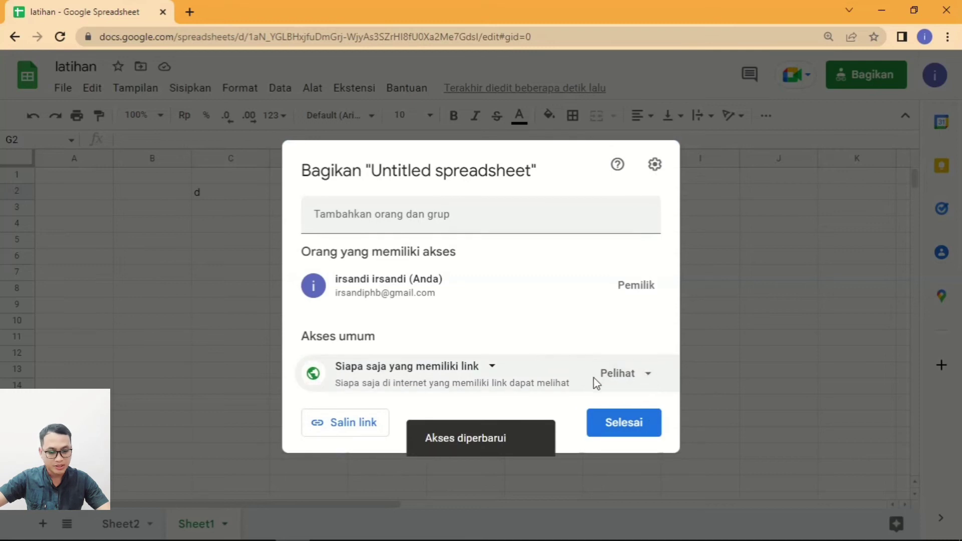
click(646, 376)
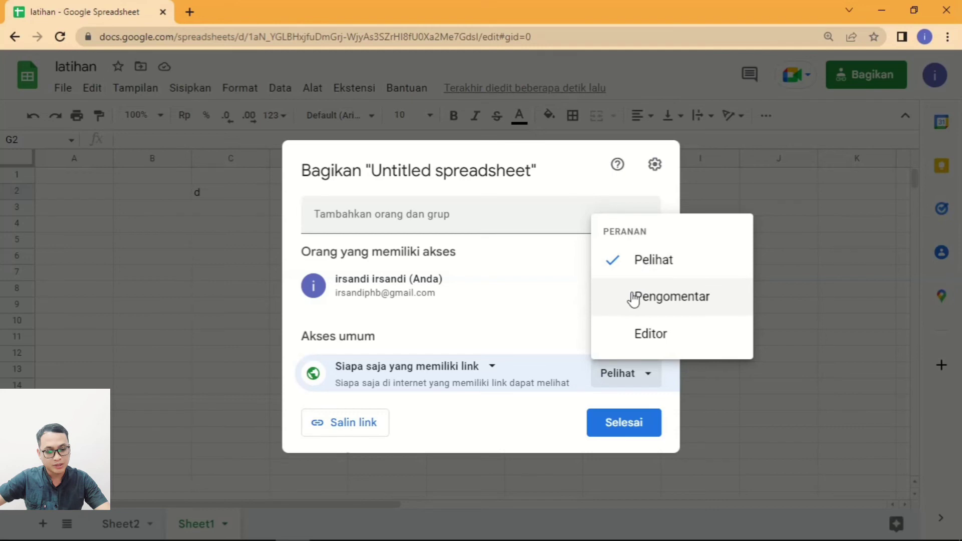
click(634, 300)
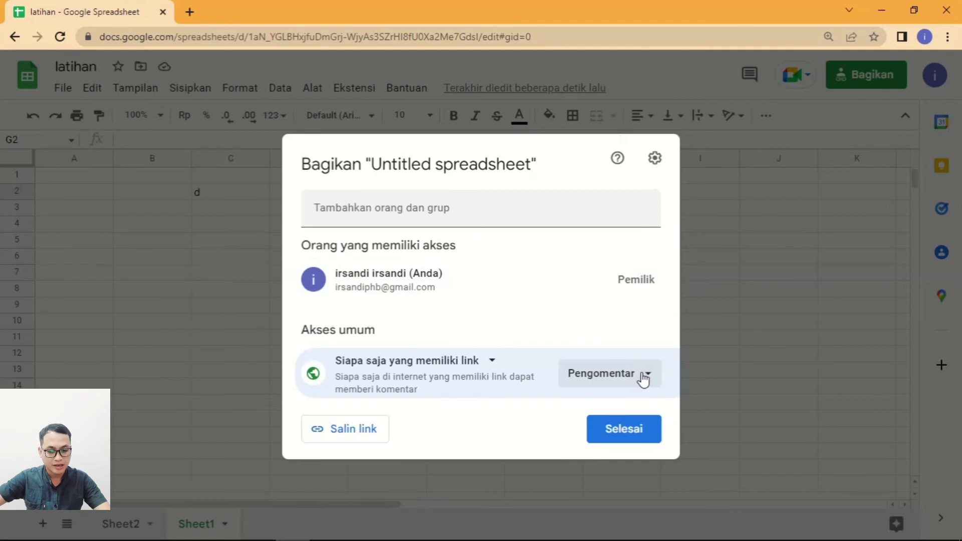
Step: Set the link role to Editor and close the sharing dialog
click(643, 379)
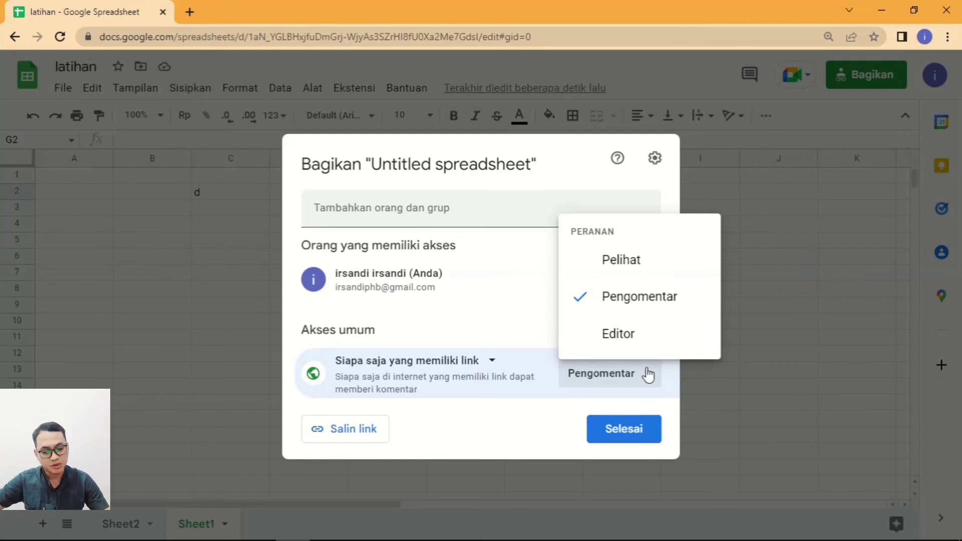
click(619, 336)
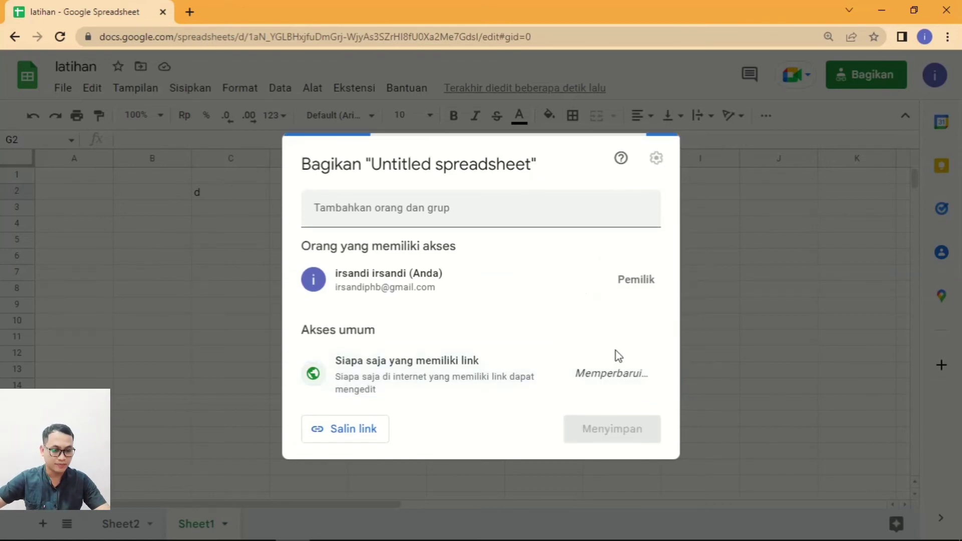
click(630, 377)
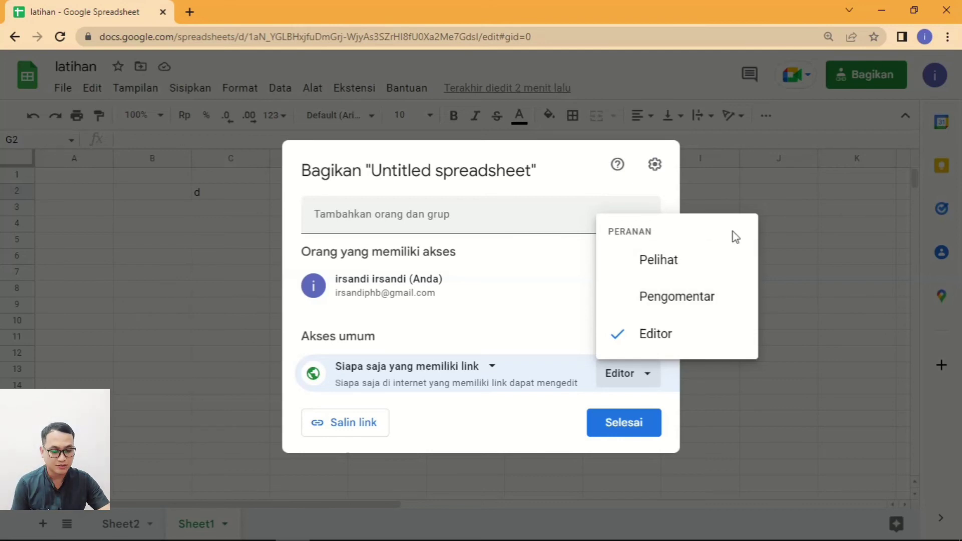
click(783, 221)
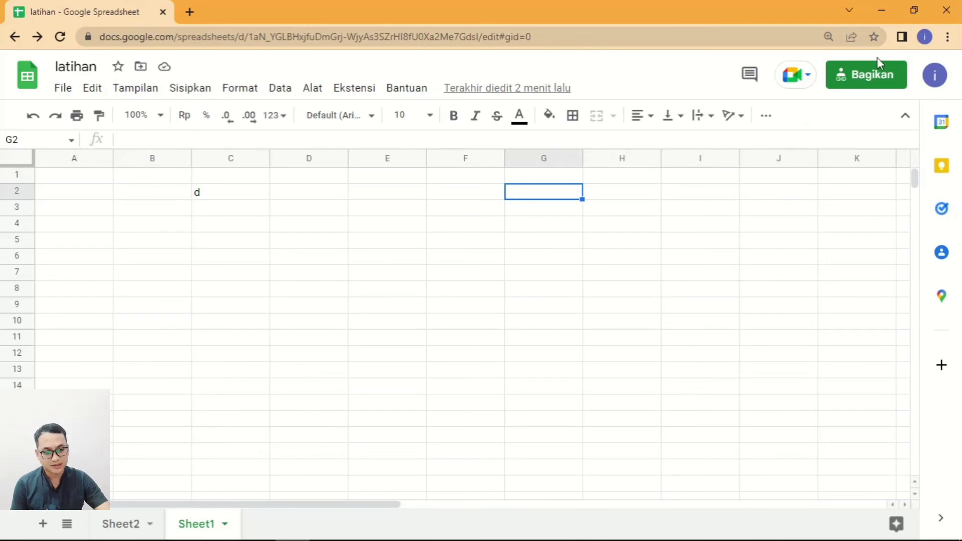
Step: Copy the latihan share link and open a Chrome window for the second account
click(867, 74)
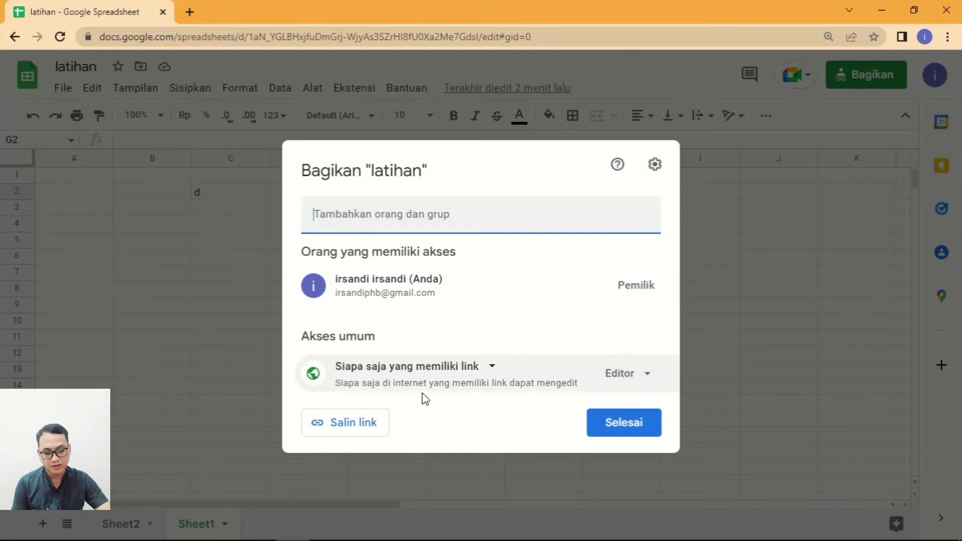
click(342, 426)
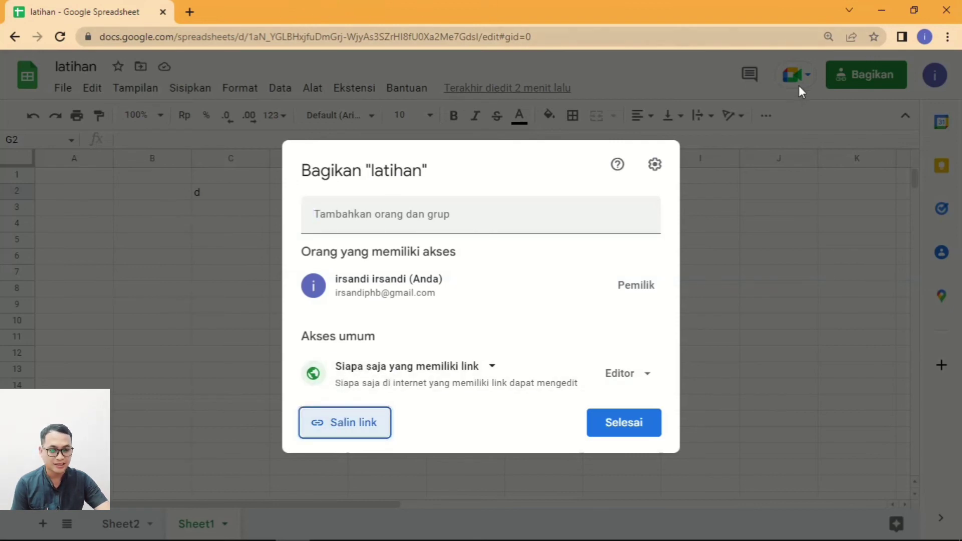
click(742, 205)
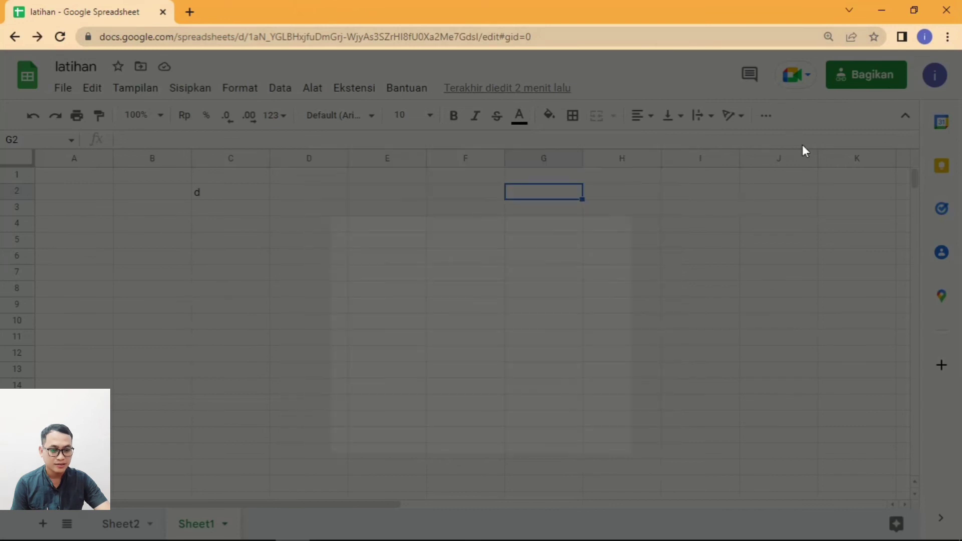
click(924, 36)
click(782, 324)
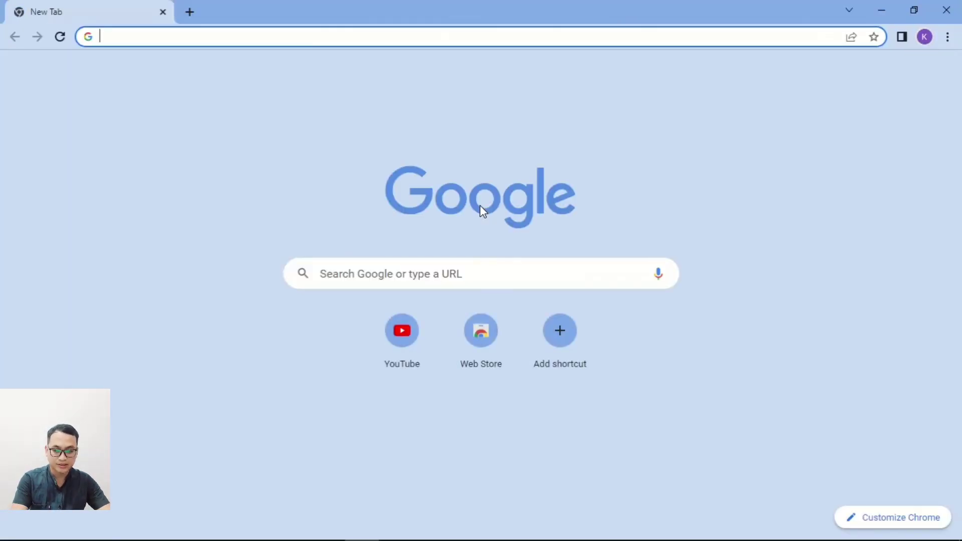
Step: Open the shared latihan spreadsheet from the copied link in the second account's window
key(ctrl+v)
key(Return)
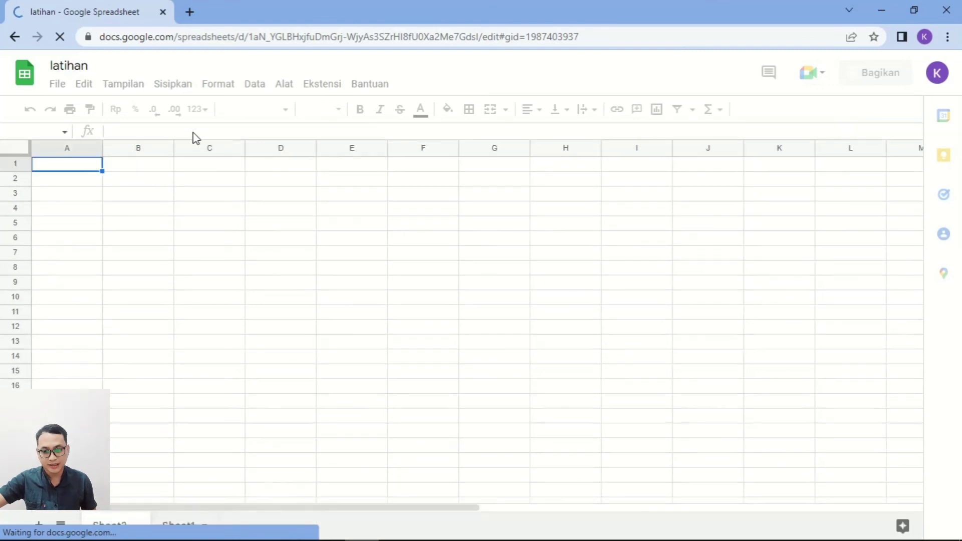
click(111, 179)
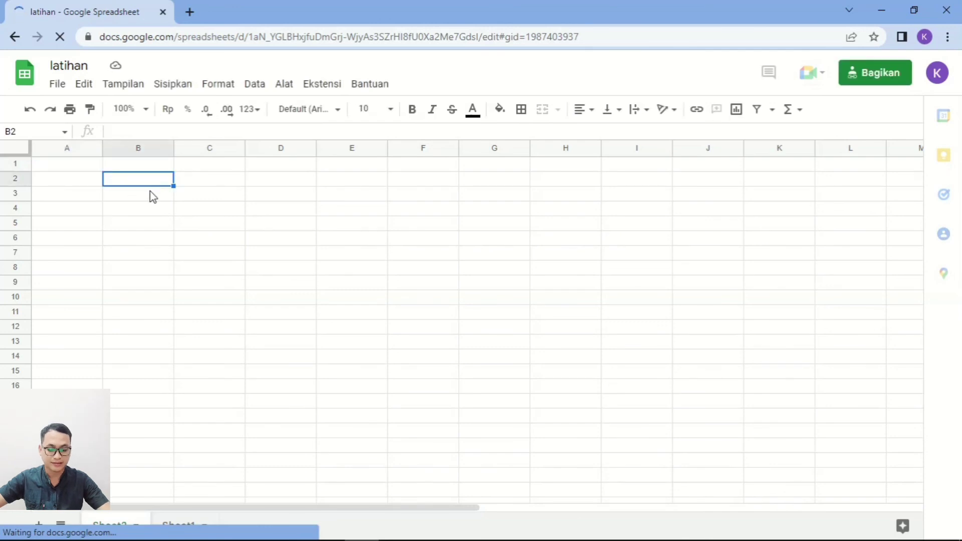
Step: Type the test entry 'hfffd' into cell C6, then erase it
click(153, 196)
key(Down)
key(Down)
key(Down)
key(Right)
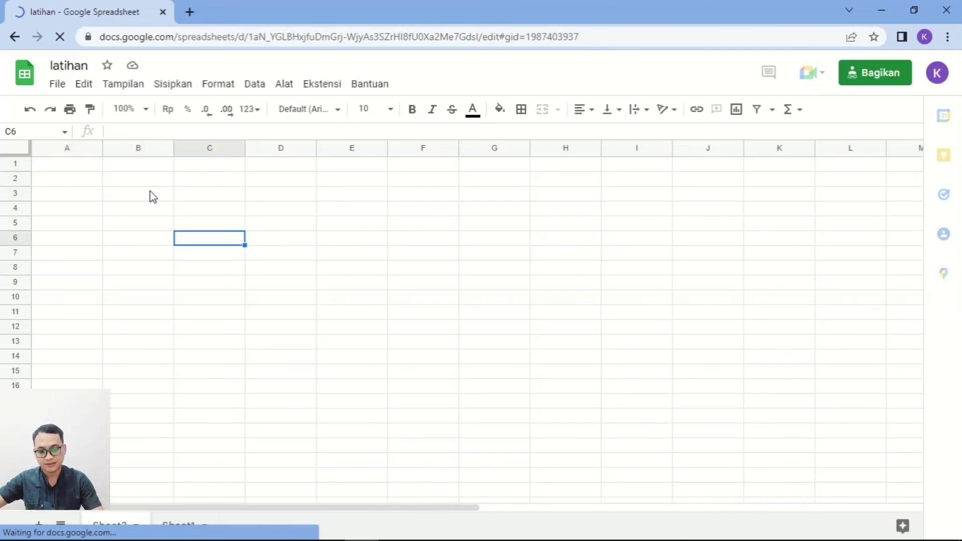
text(hfffd)
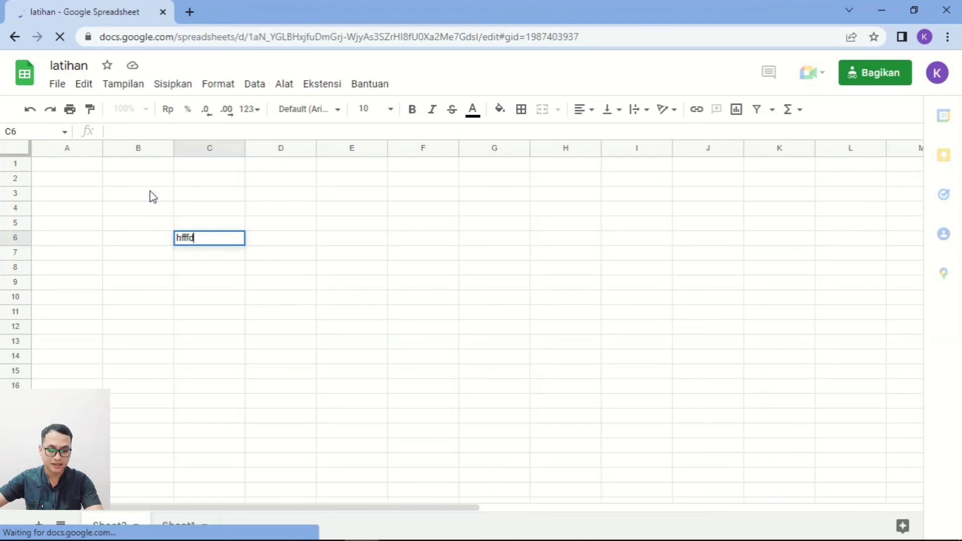
key(BackSpace)
key(BackSpace)
key(BackSpace)
key(BackSpace)
key(BackSpace)
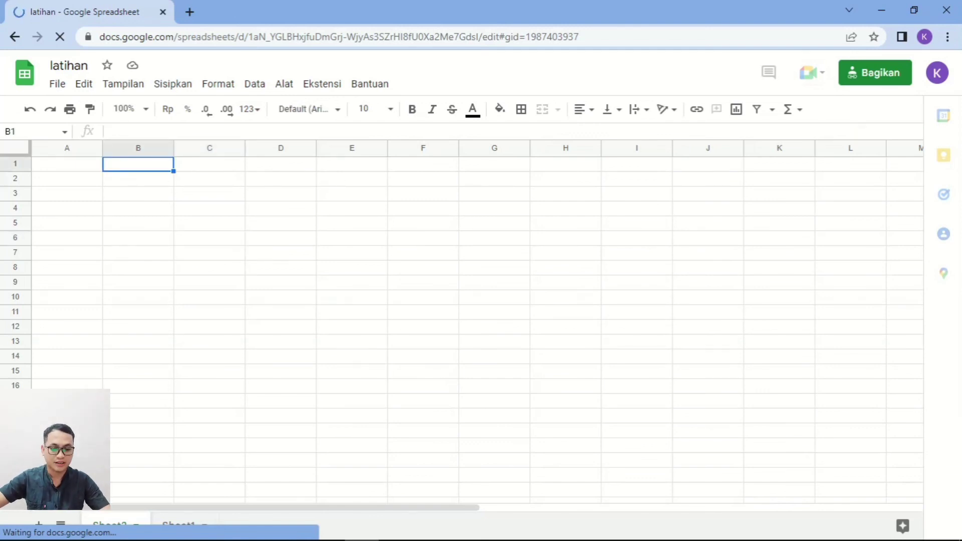
Step: Switch between the two account windows, then bring up the screen recorder window
click(293, 526)
mouse_move(327, 527)
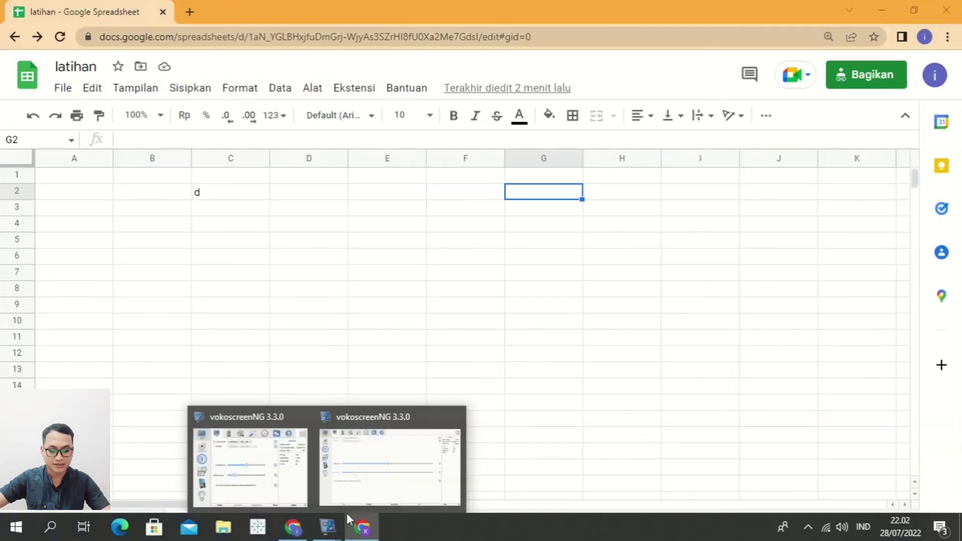
click(351, 520)
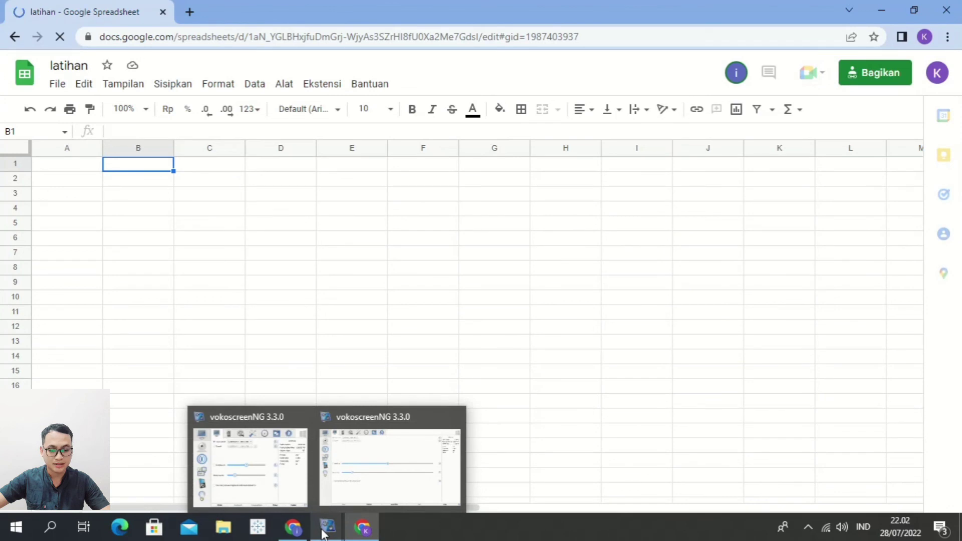
click(323, 532)
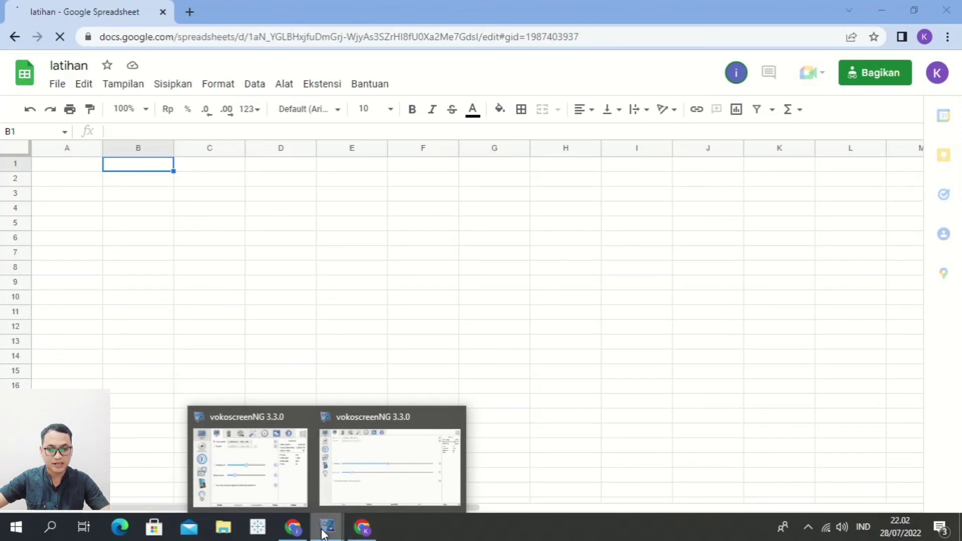
click(364, 473)
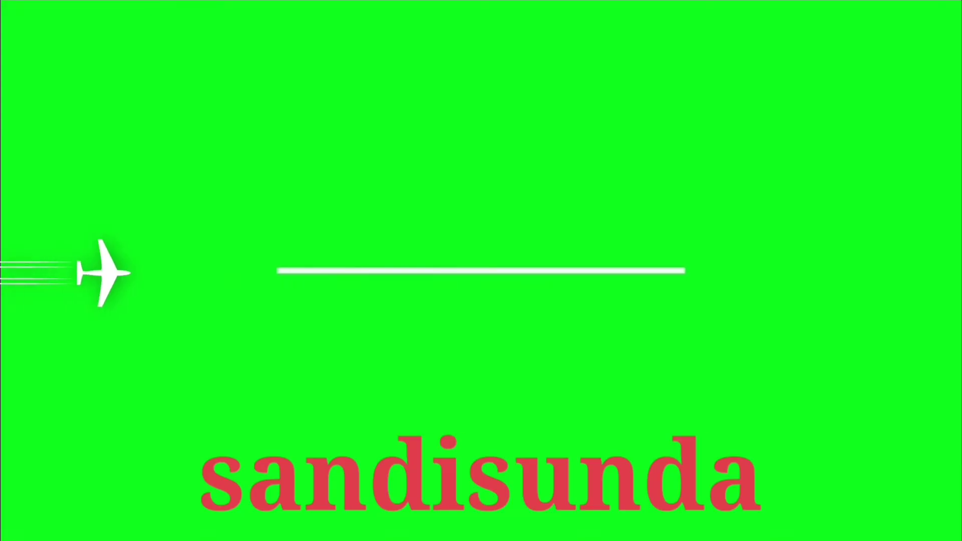